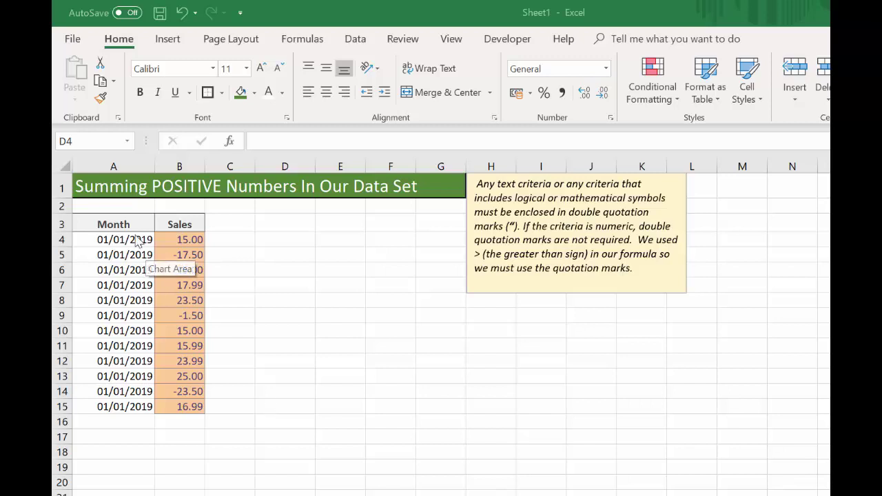
- Look over the Month dates and Sales values, including the -17.5 in B5
left_click_drag(137, 239, 153, 402)
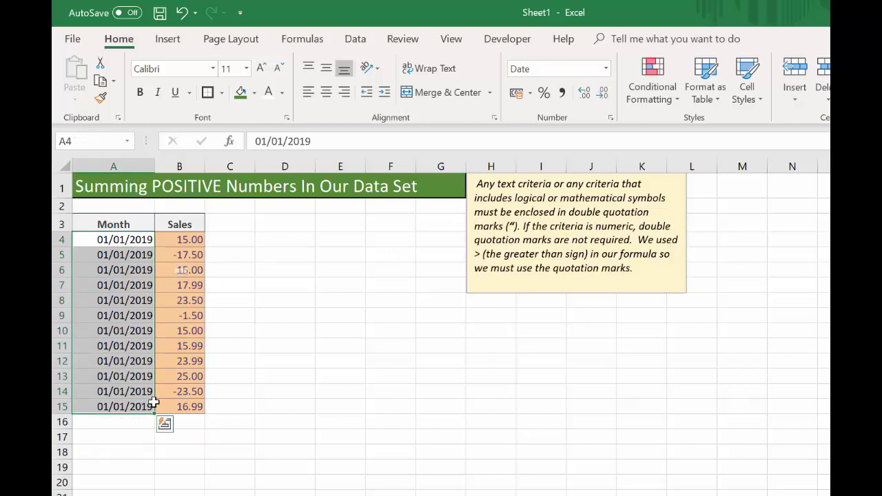
left_click(164, 239)
left_click(188, 254)
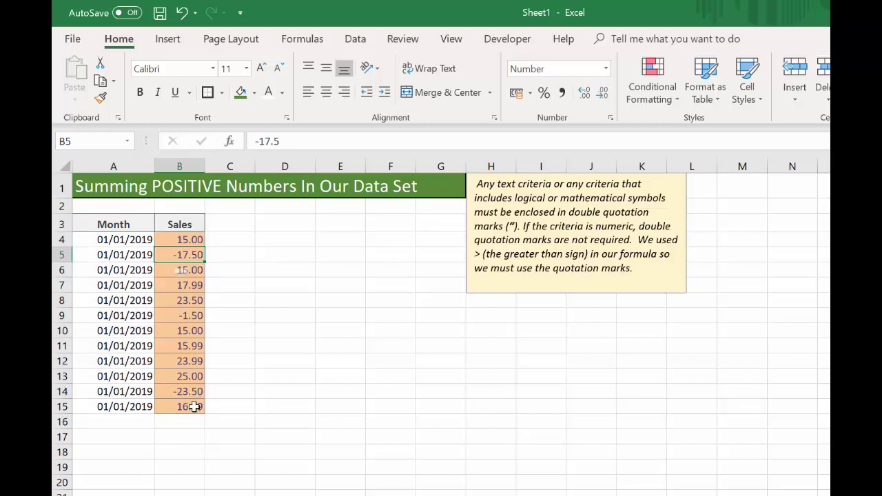
left_click(247, 283)
left_click(279, 253)
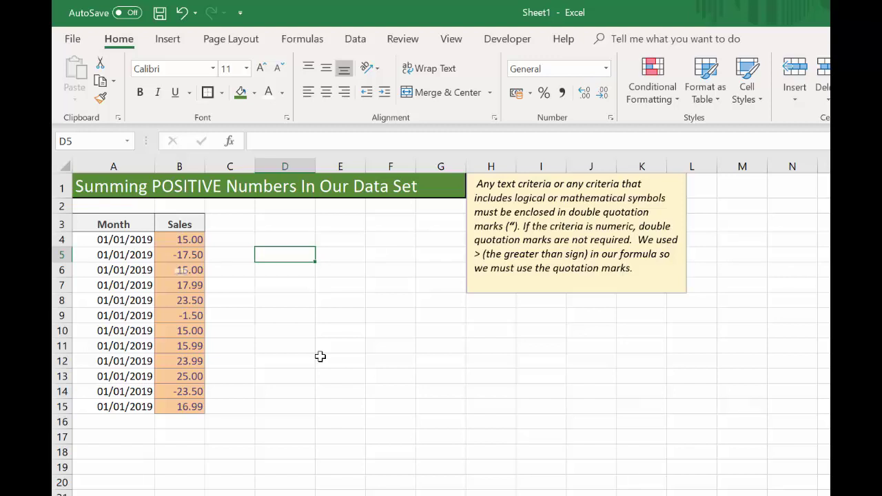
- Try a SUM/SUMIF formula in D7, previewing SUMIF, then abandon it
left_click(304, 287)
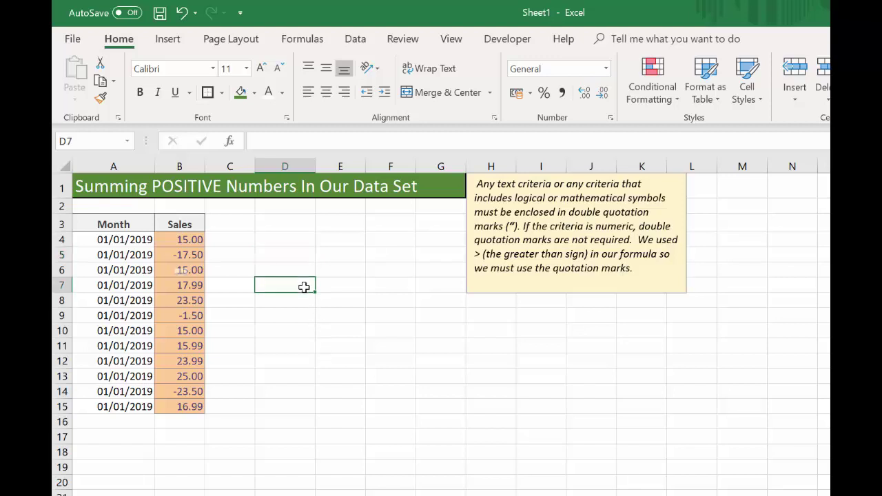
type("=sum")
left_click(303, 314)
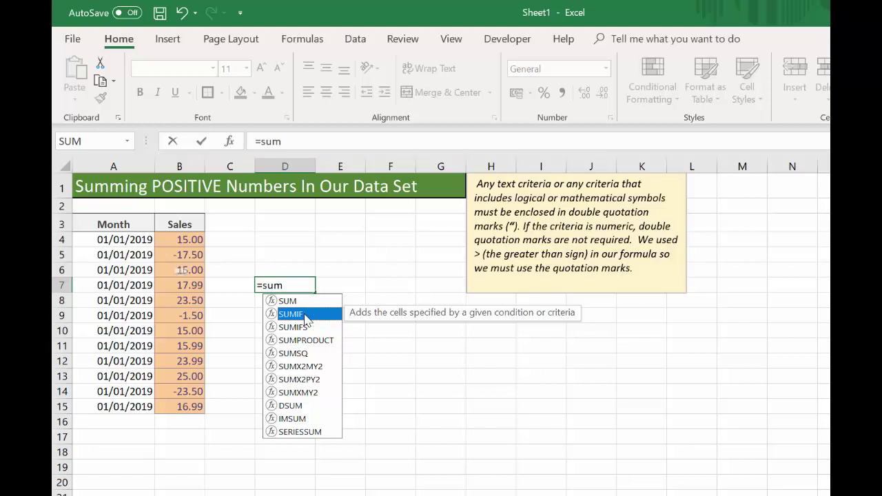
key("Escape")
right_click(692, 495)
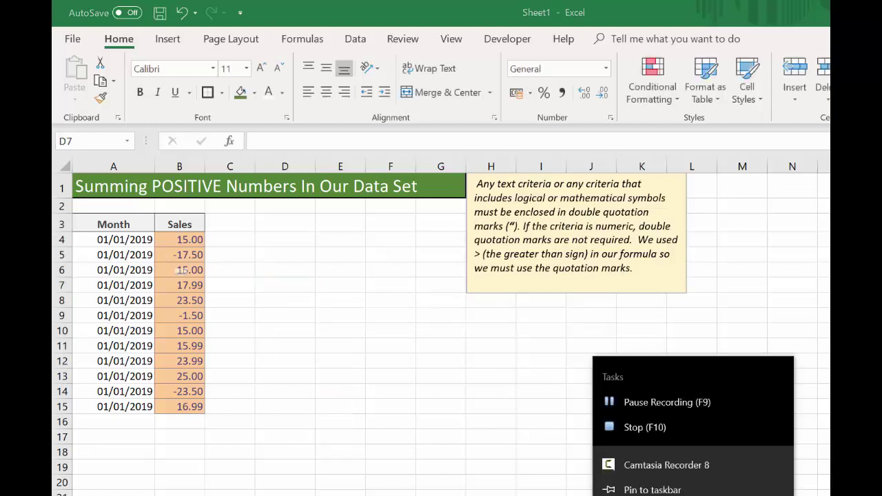
left_click(250, 404)
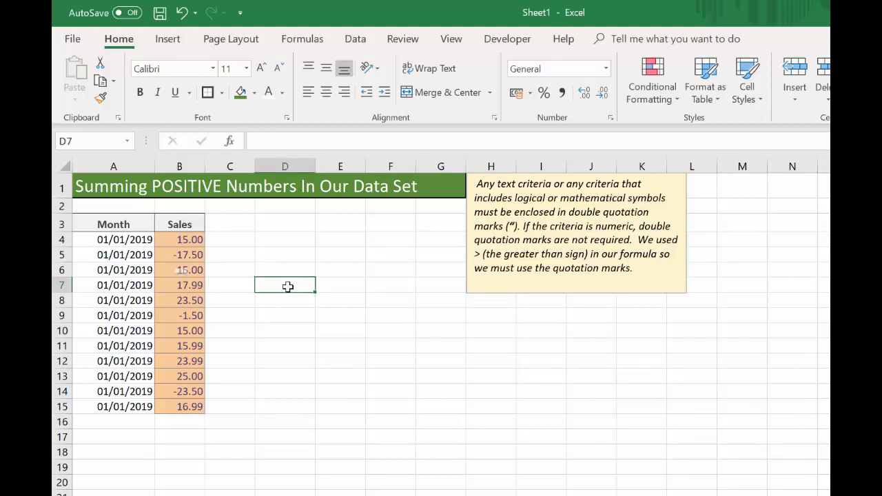
type("=su")
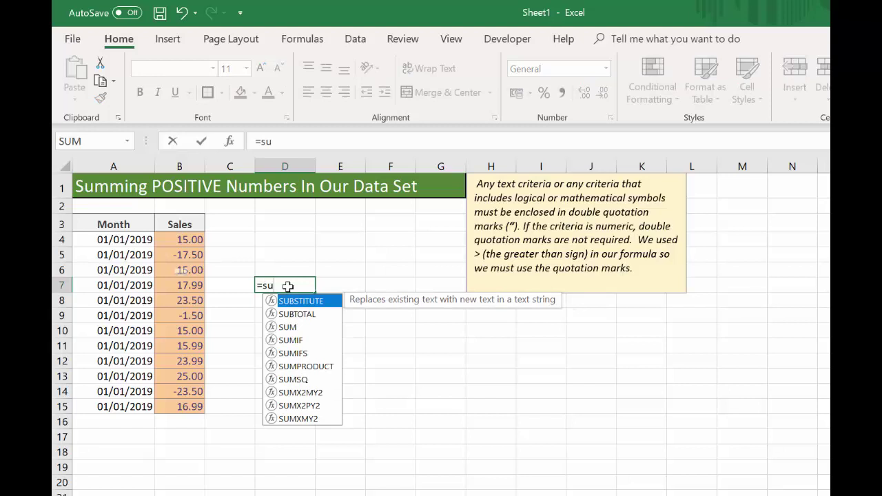
type("mif(")
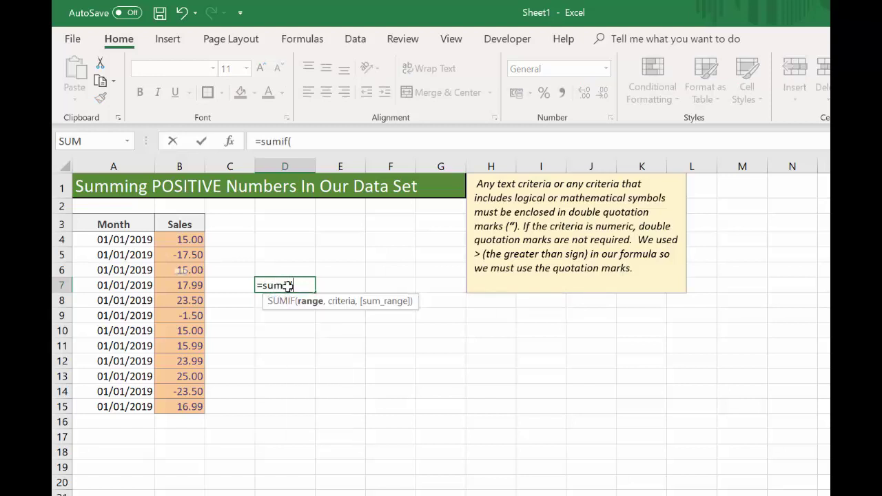
key("Escape")
- Enter =SUMIF(B4:B15,">0",B4:B15) in D10 to total the positive sales
left_click(294, 326)
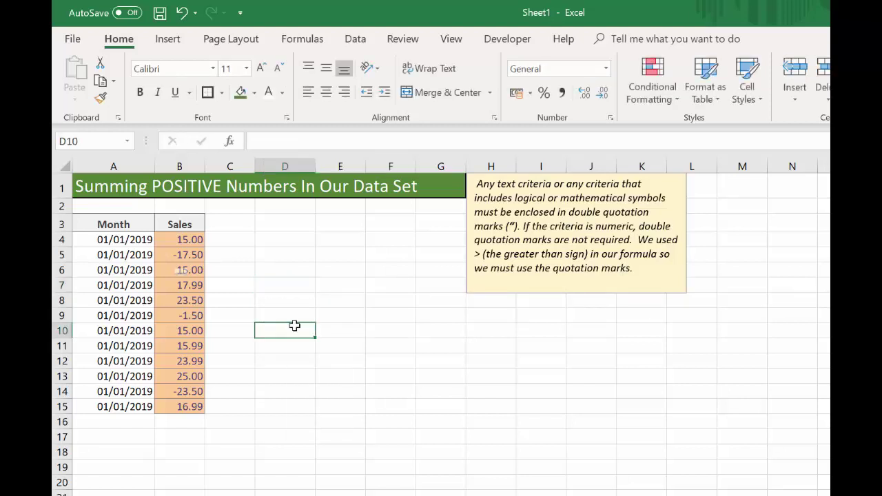
type("=sumif")
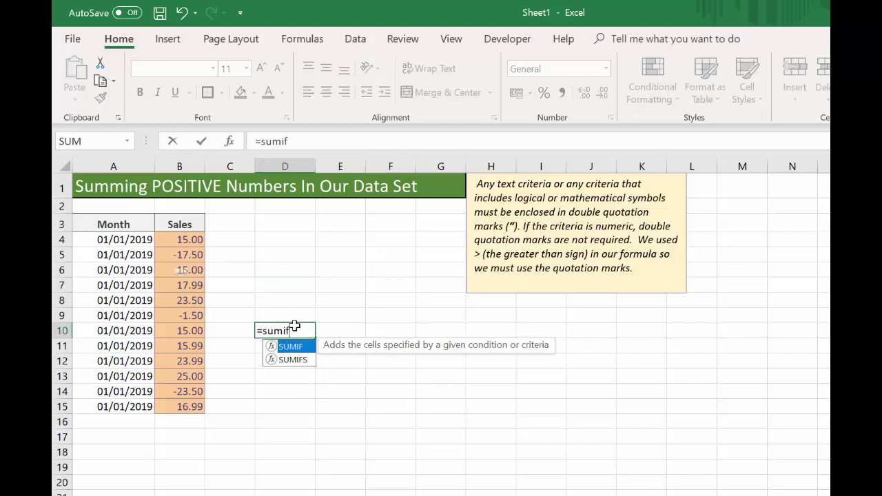
type("(")
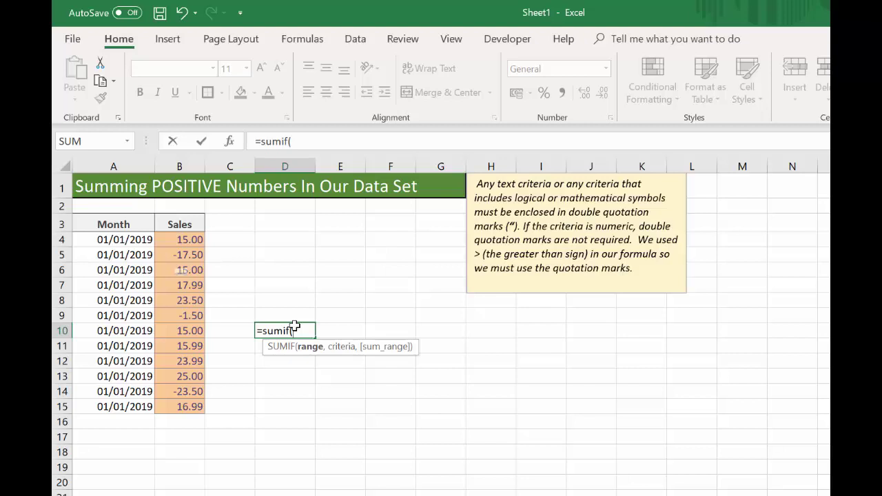
left_click_drag(191, 239, 181, 405)
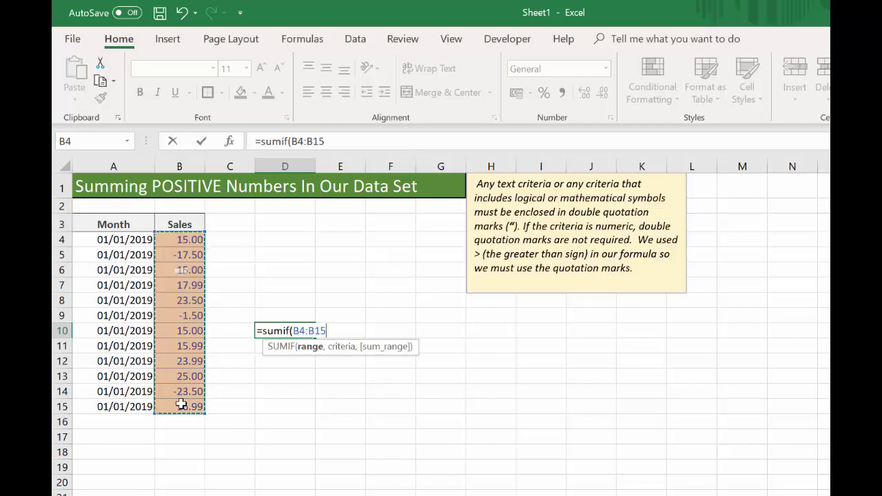
type(",")
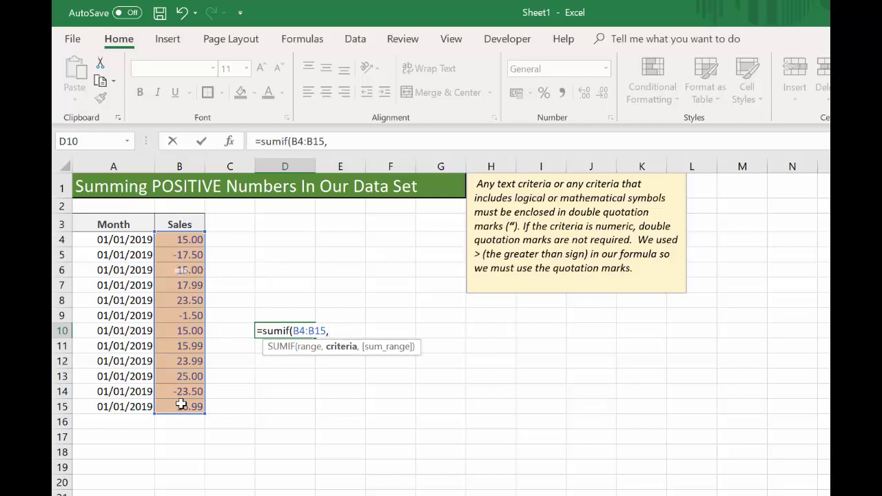
type("\">0\",")
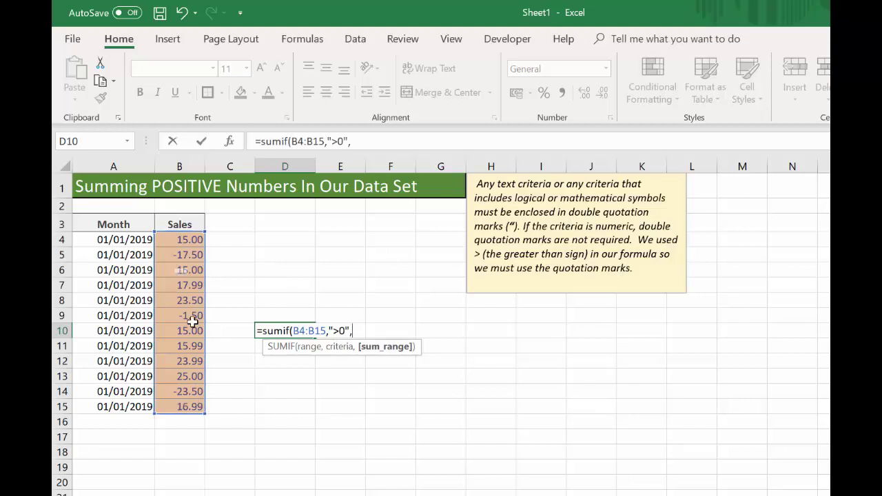
left_click_drag(191, 239, 195, 403)
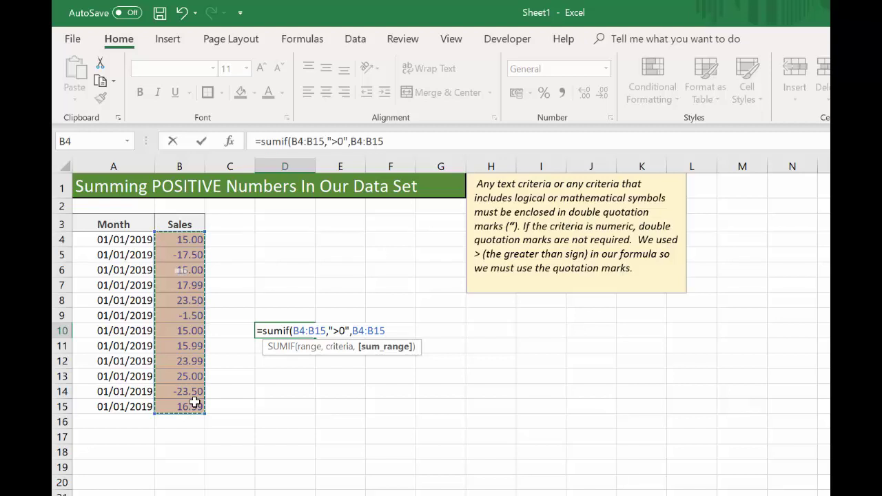
type(")")
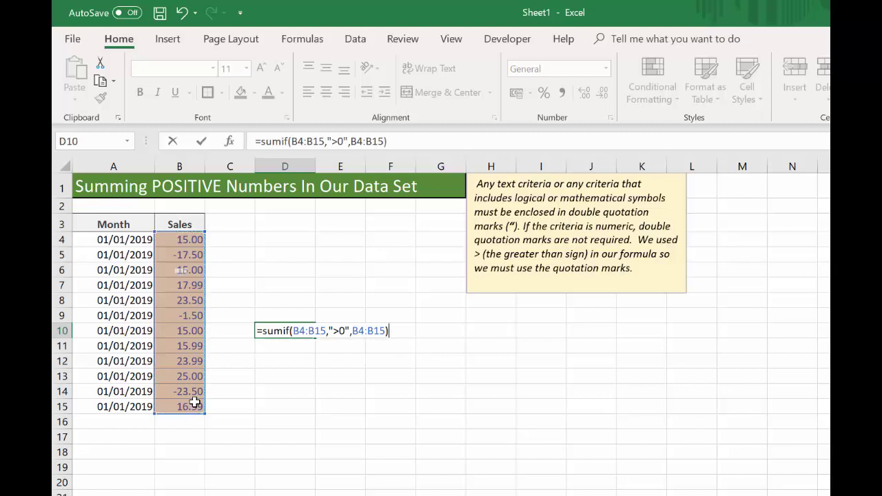
key("Return")
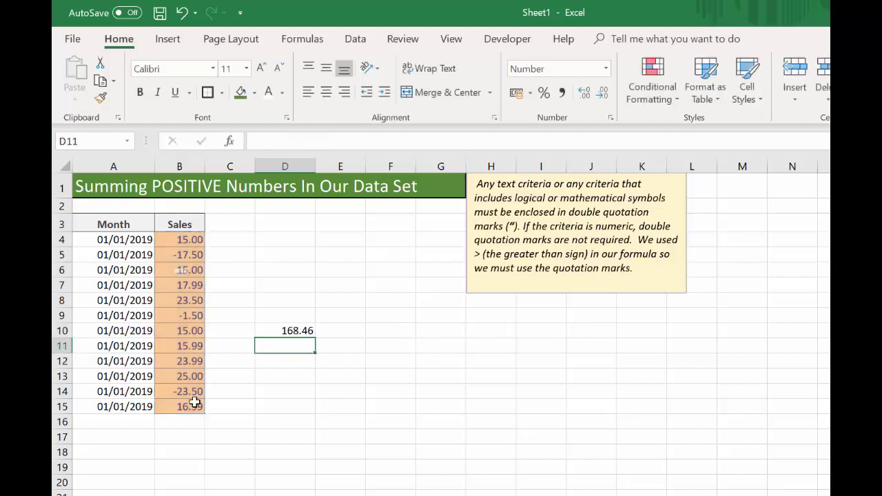
- Re-enter the positive-sales SUMIF over B4:B15 in D10, keeping the 168.46 result
left_click(285, 332)
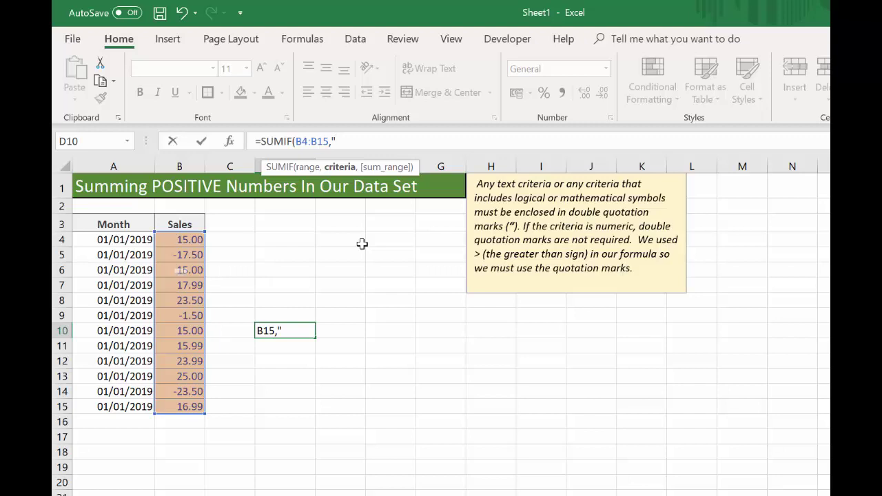
type(">0\",")
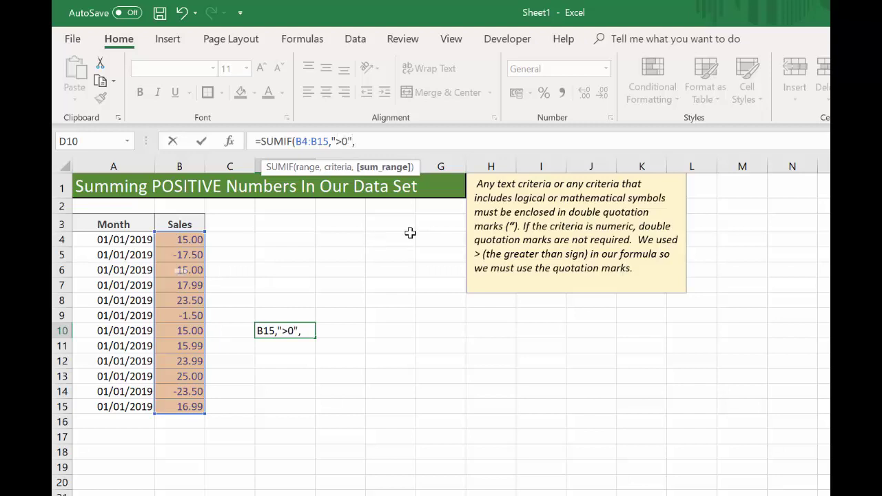
left_click_drag(195, 239, 177, 407)
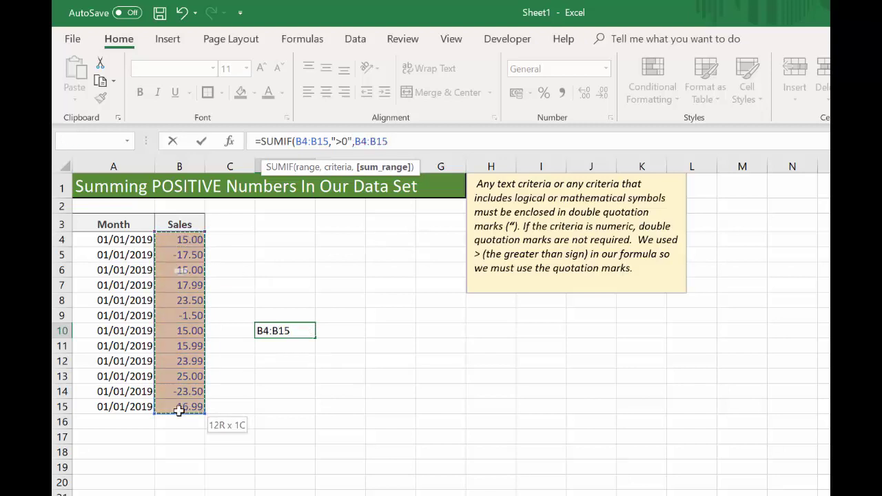
key("Return")
- Label cell D9 'Total Sales', correcting a typo along the way
left_click(284, 311)
type("Totsl")
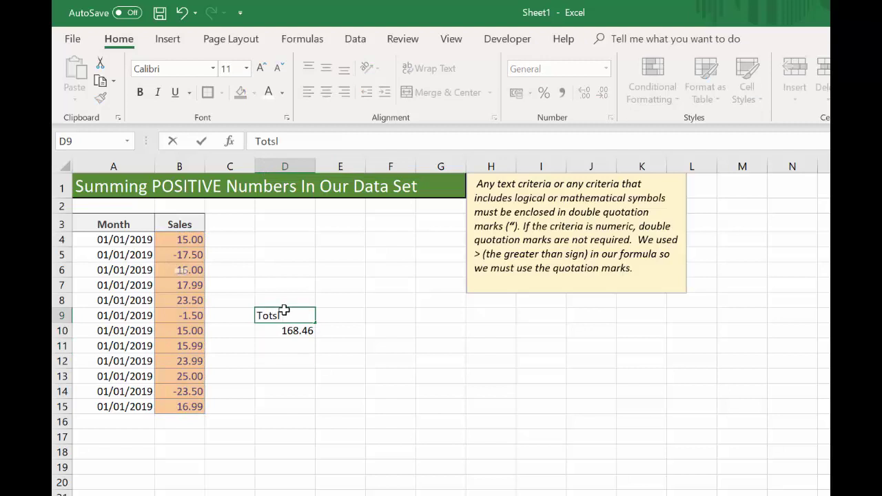
key("BackSpace")
type("a")
key("BackSpace")
key("BackSpace")
key("BackSpace")
key("BackSpace")
type("Total Sales")
key("Return")
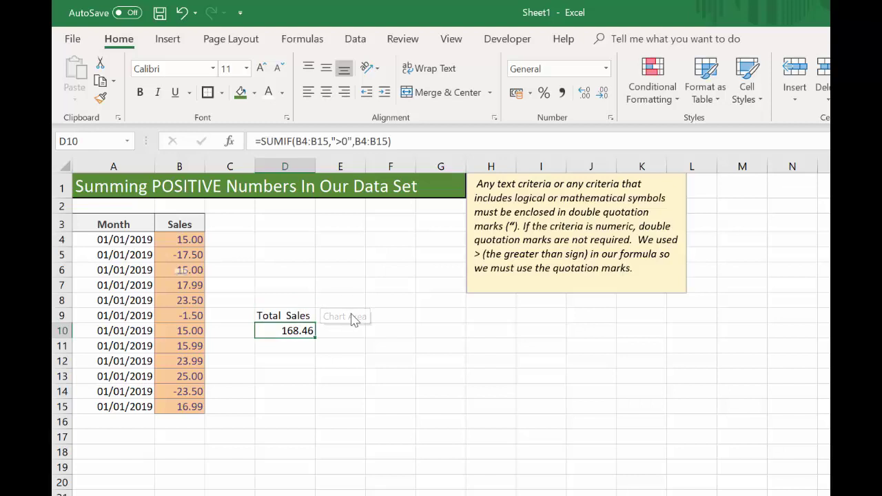
- Add the heading 'Total Refunds' in E9 and widen column E to fit it
left_click(351, 319)
type("To")
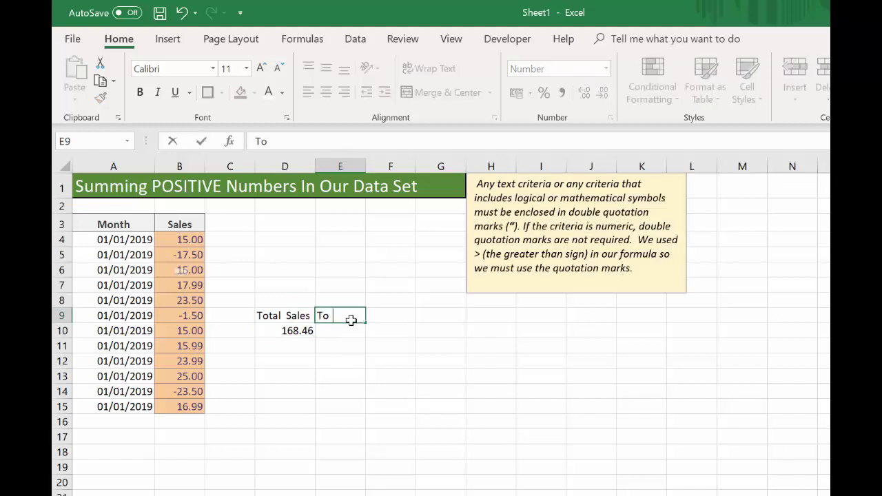
type("tal Refunds")
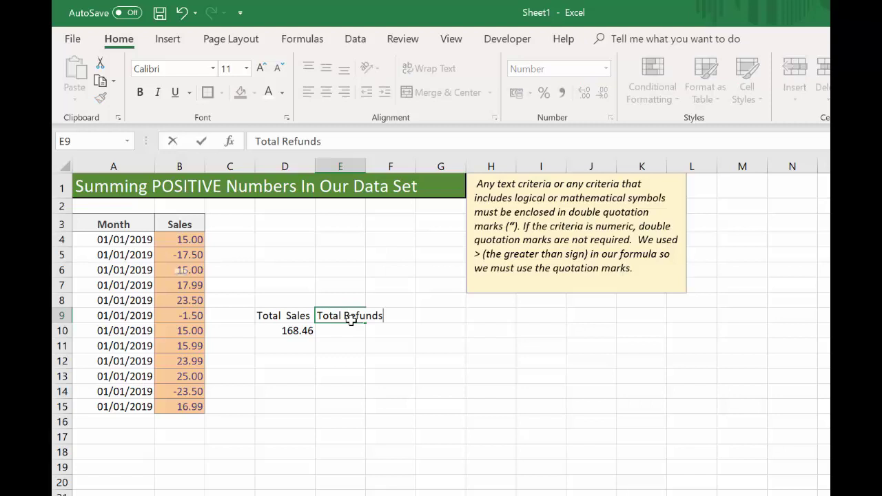
key("Return")
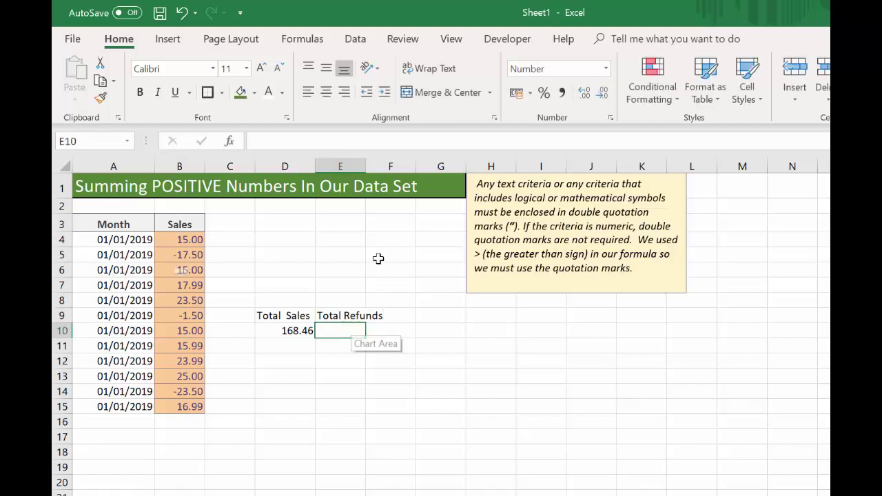
left_click_drag(365, 161, 378, 161)
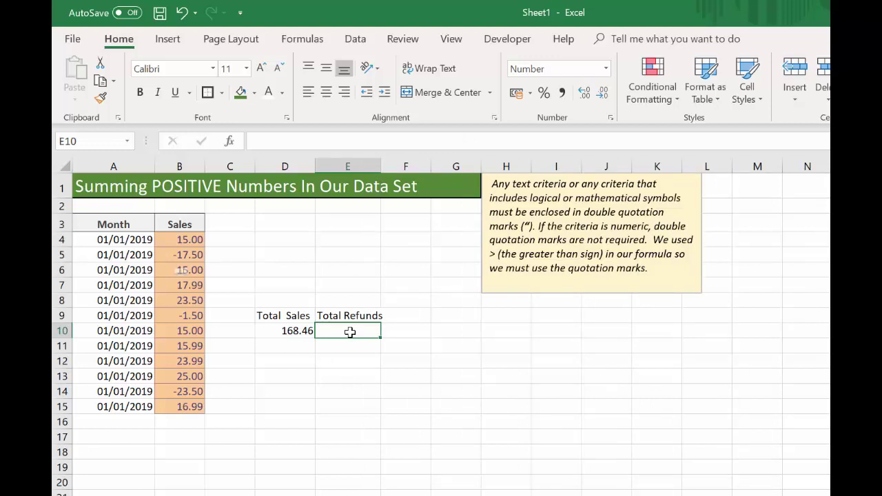
- Enter =SUMIF(B4:B15,"<0",B4:B15) in E10, returning -42.50, and widen column E slightly
type("=sumf")
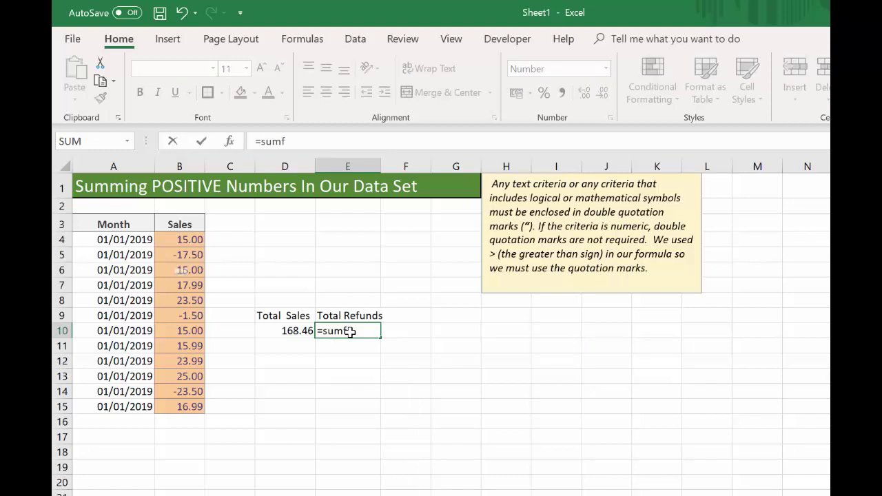
key("BackSpace")
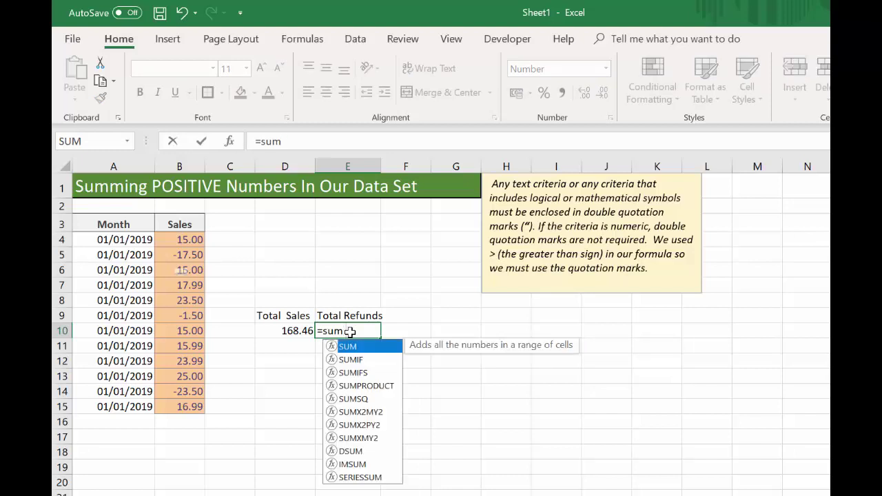
type("if(")
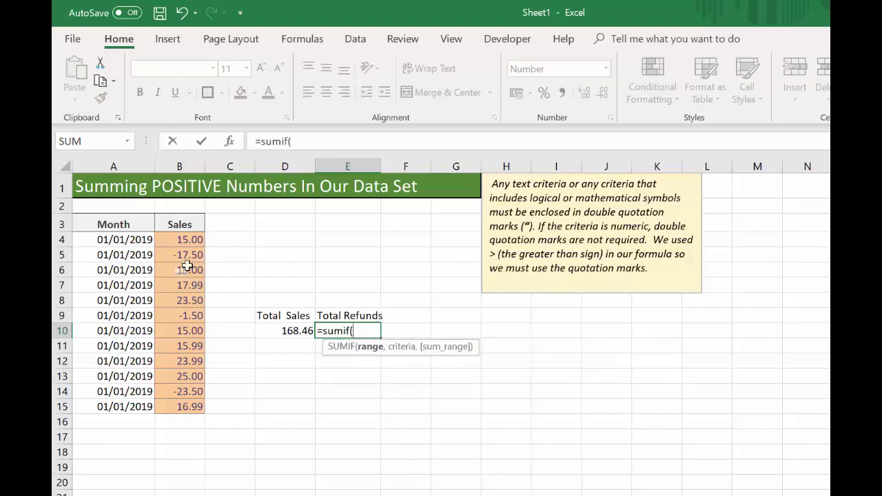
left_click_drag(180, 239, 185, 406)
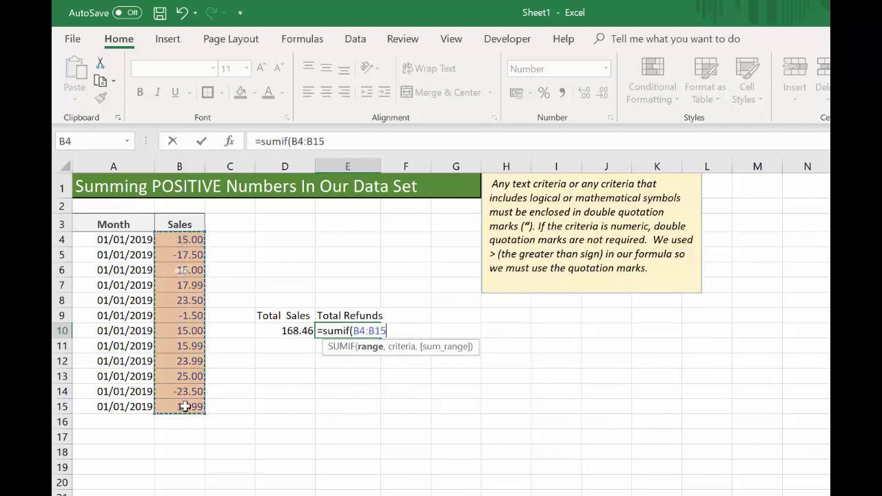
type(",\"")
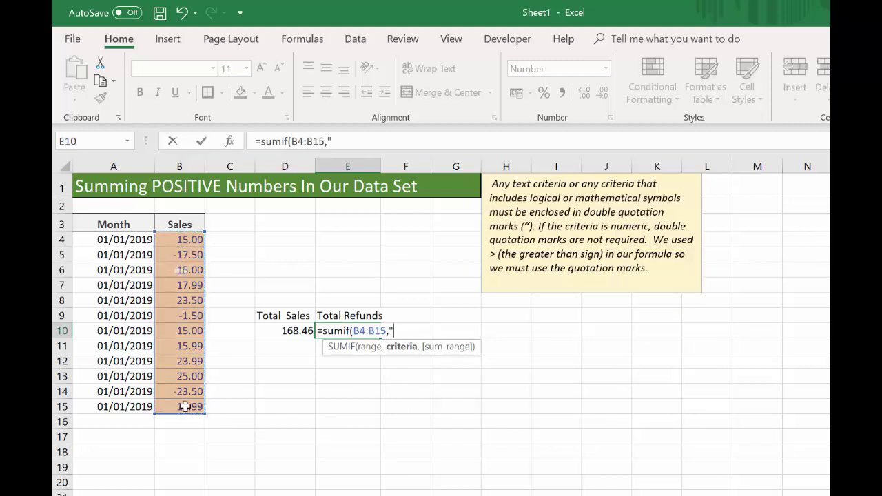
type("<0\",")
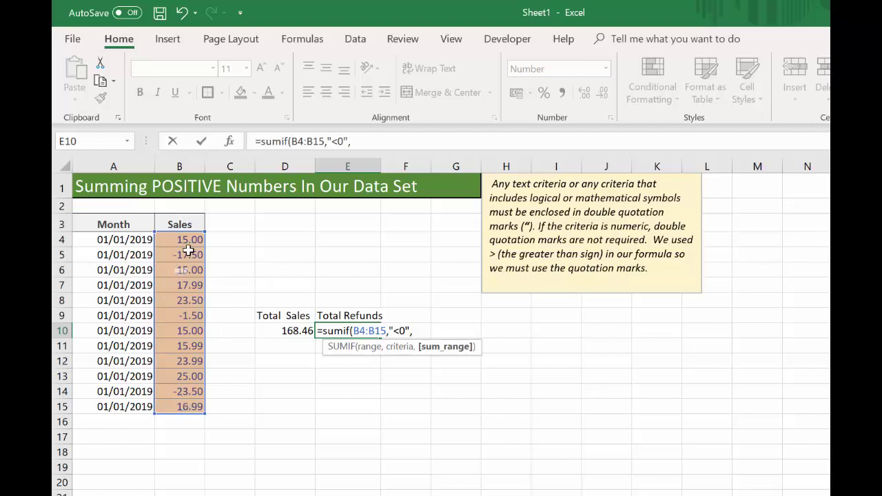
left_click_drag(188, 238, 185, 401)
key("Return")
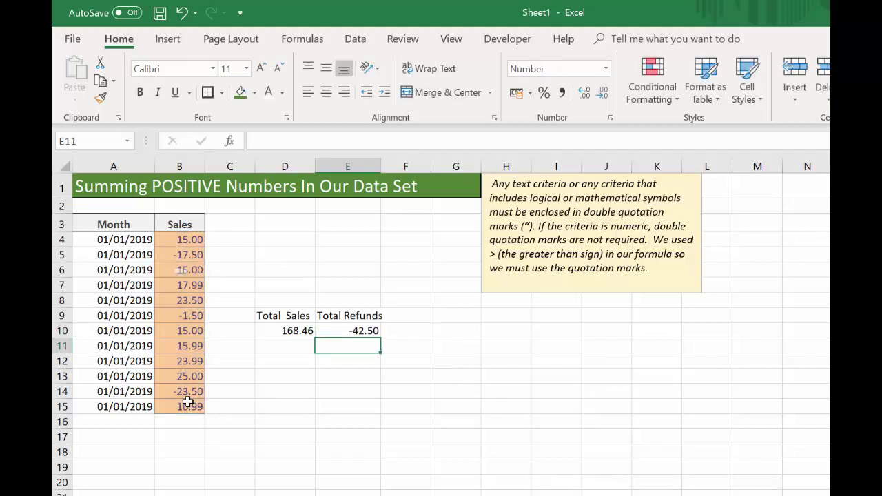
left_click_drag(381, 166, 385, 166)
left_click(277, 335)
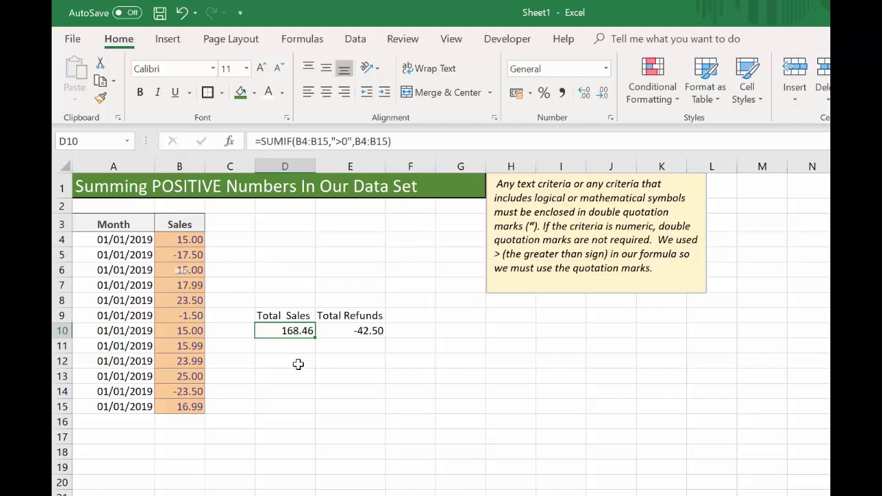
- Enter =SUM(B4:B15) in D12 to total all sales, giving 125.96
left_click(298, 364)
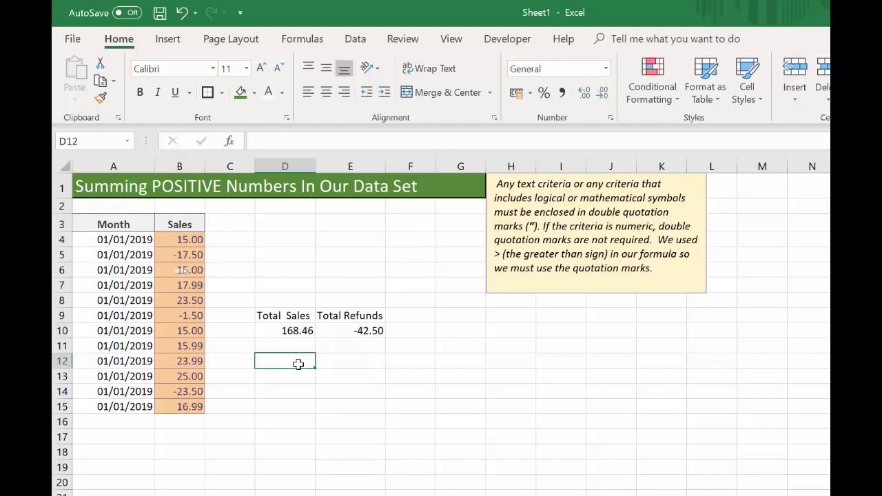
type("=sum(")
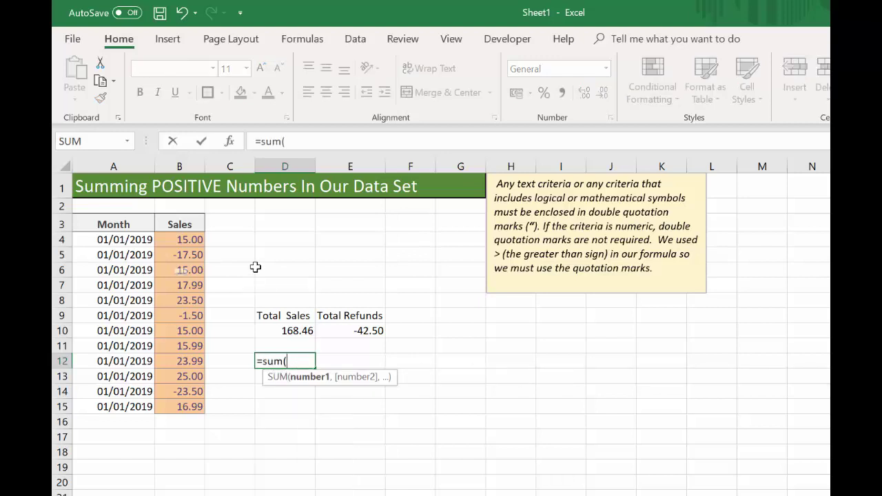
left_click_drag(190, 241, 184, 405)
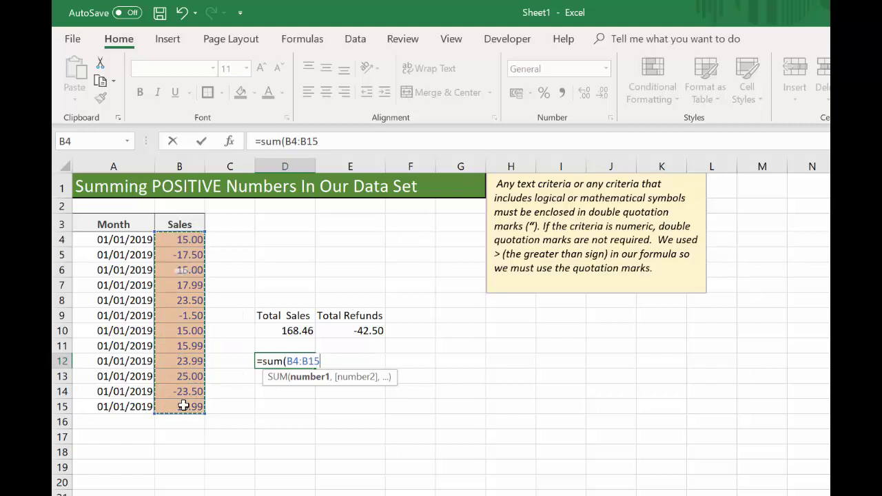
type(")")
key("Return")
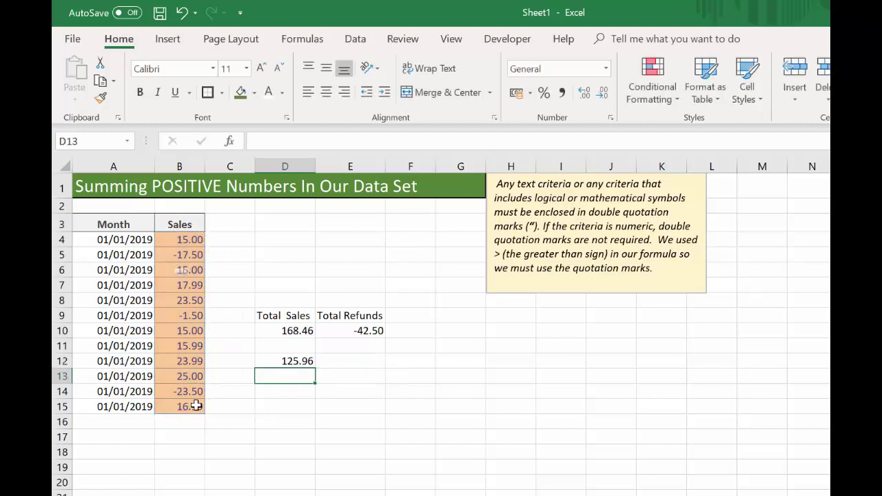
left_click(303, 361)
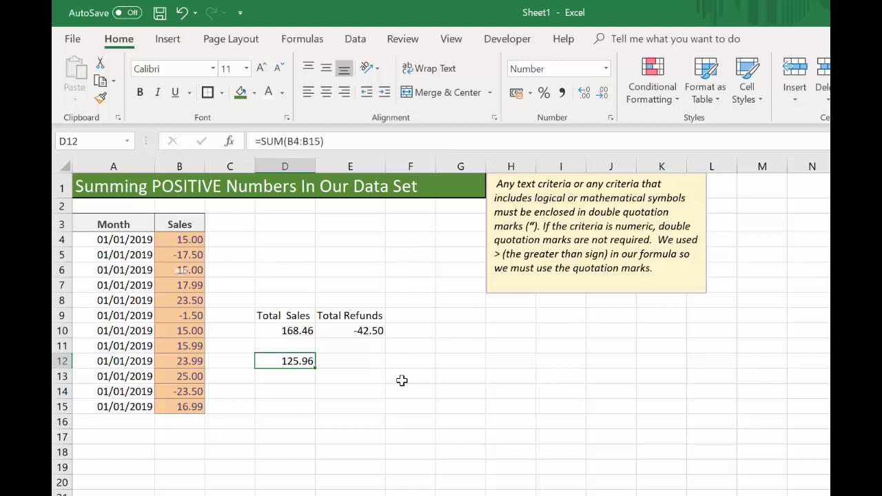
- Enter =SUM(D10,E10) in D13 as a cross-check, also giving 125.96
left_click(294, 376)
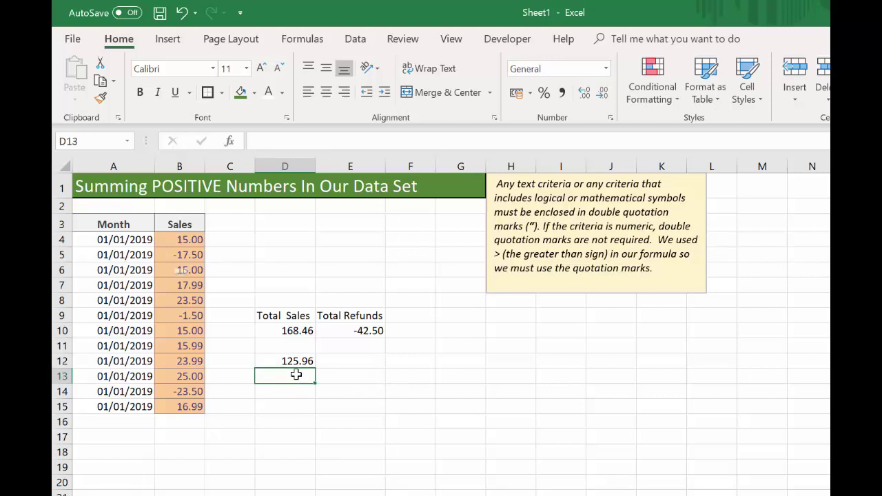
type("=sum(")
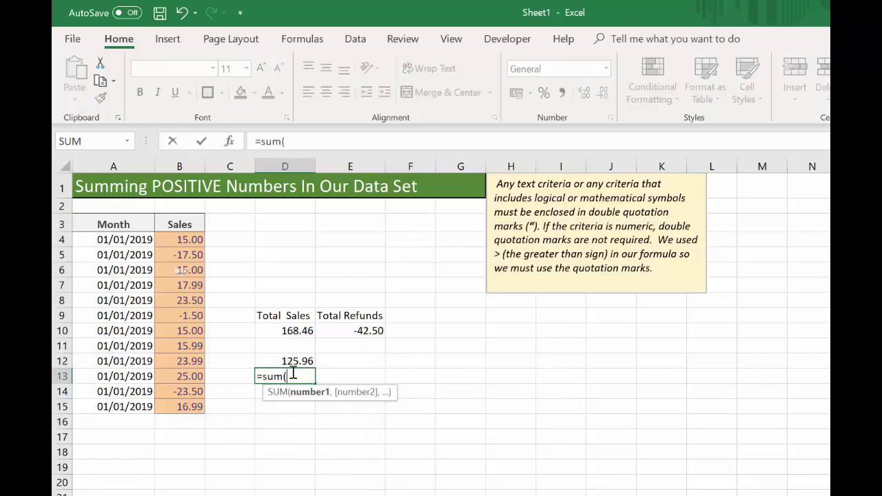
left_click(289, 331)
type(",")
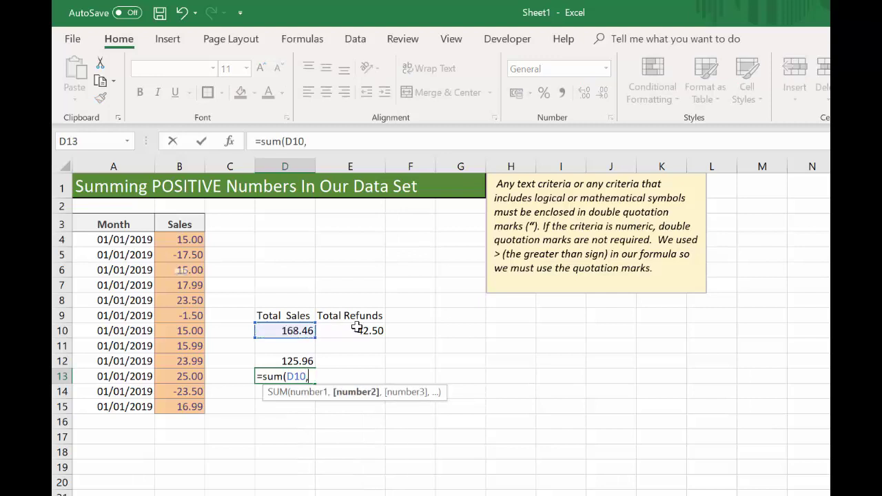
left_click(356, 328)
type(")")
key("Return")
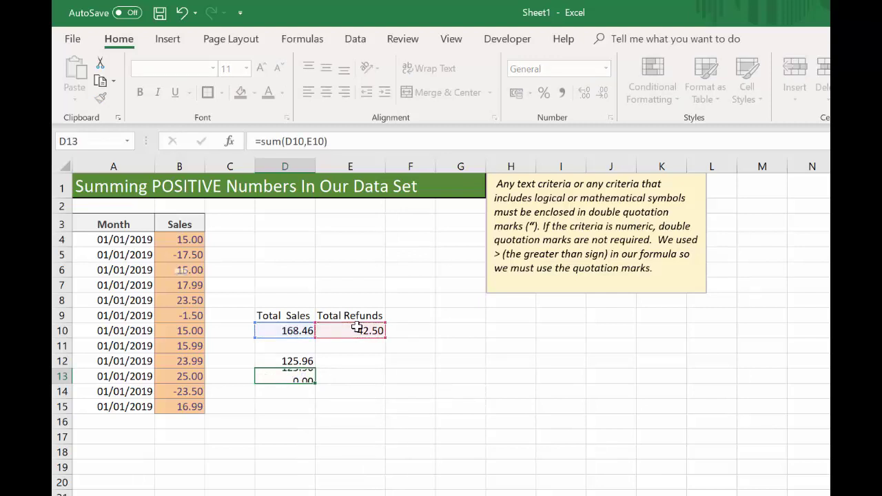
left_click(266, 377)
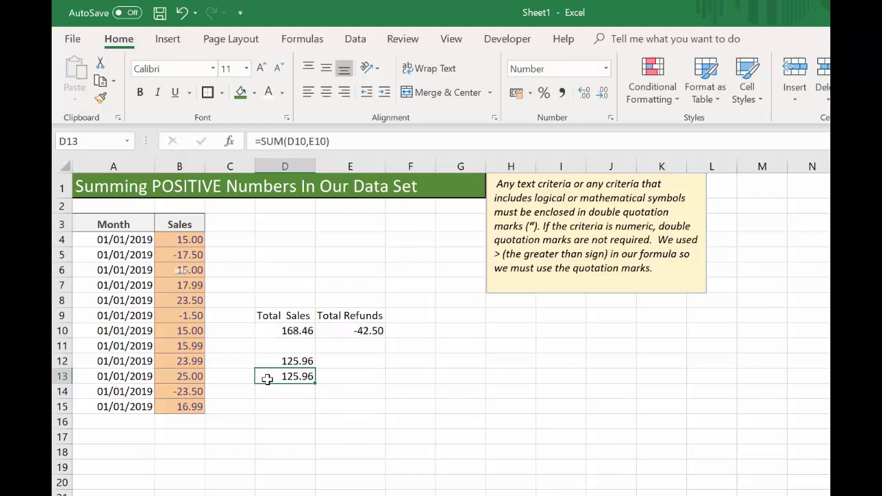
left_click(285, 288)
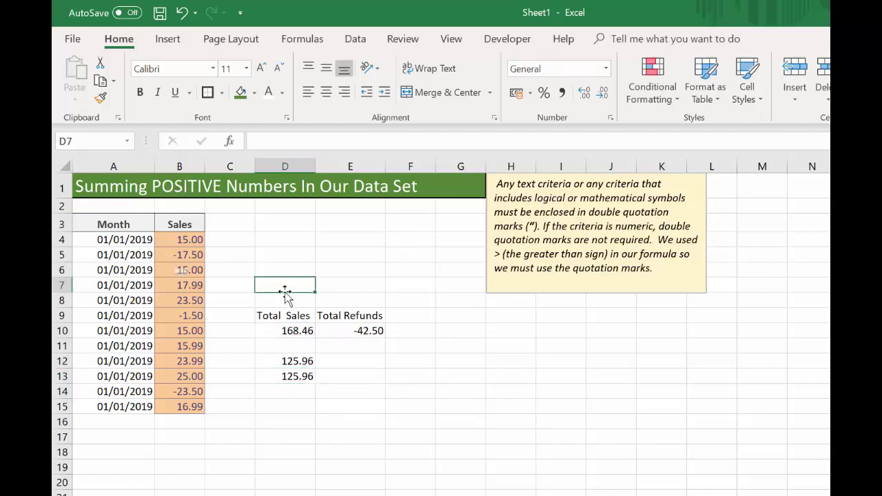